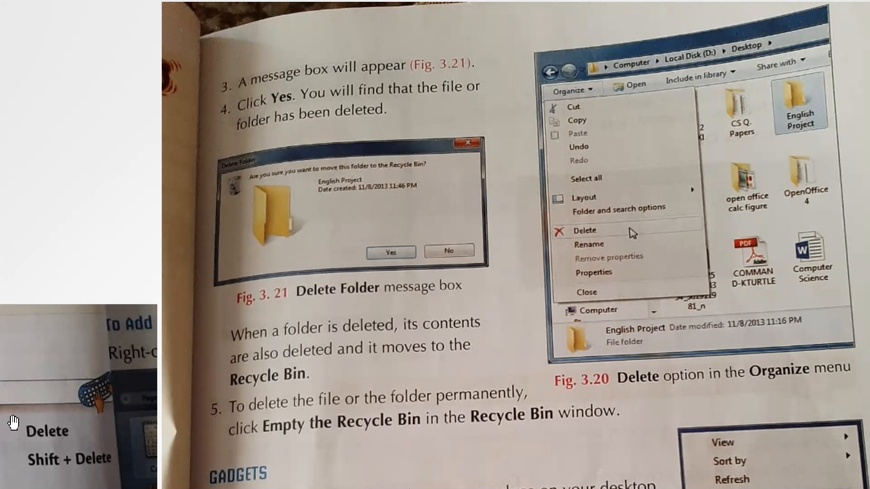
- Examine the textbook page's instructions for deleting a file or folder and the Delete shortcuts
{"action": "scroll", "coordinate": [114, 411], "scroll_direction": "left", "scroll_amount": 1}
{"action": "scroll", "coordinate": [115, 412], "scroll_direction": "left", "scroll_amount": 13}
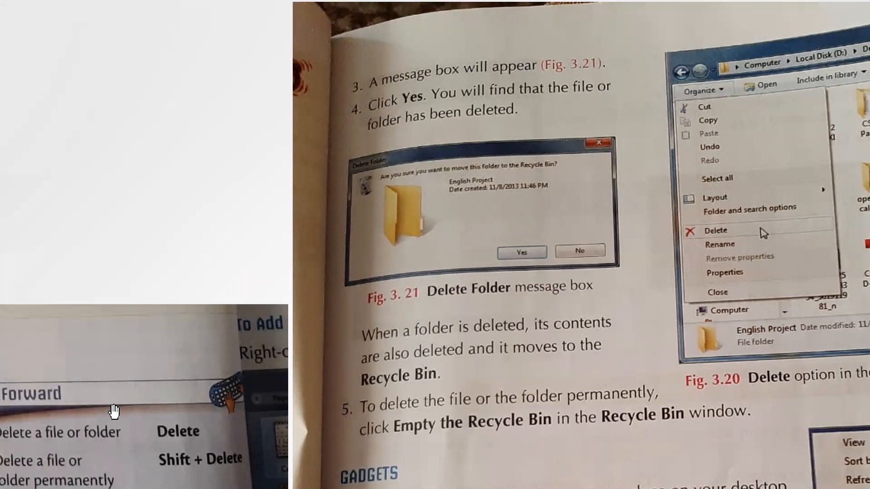
{"action": "scroll", "coordinate": [114, 412], "scroll_direction": "right", "scroll_amount": 3}
{"action": "scroll", "coordinate": [114, 412], "scroll_direction": "down", "scroll_amount": 1}
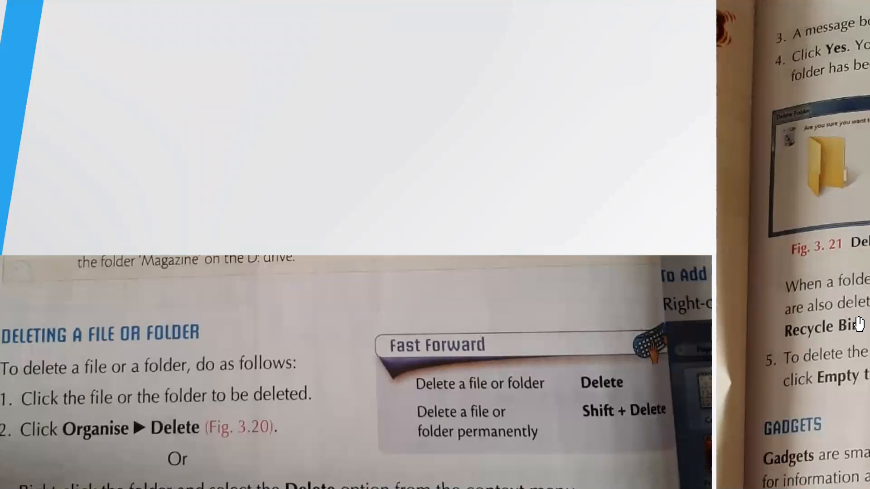
{"action": "scroll", "coordinate": [859, 324], "scroll_direction": "right", "scroll_amount": 5}
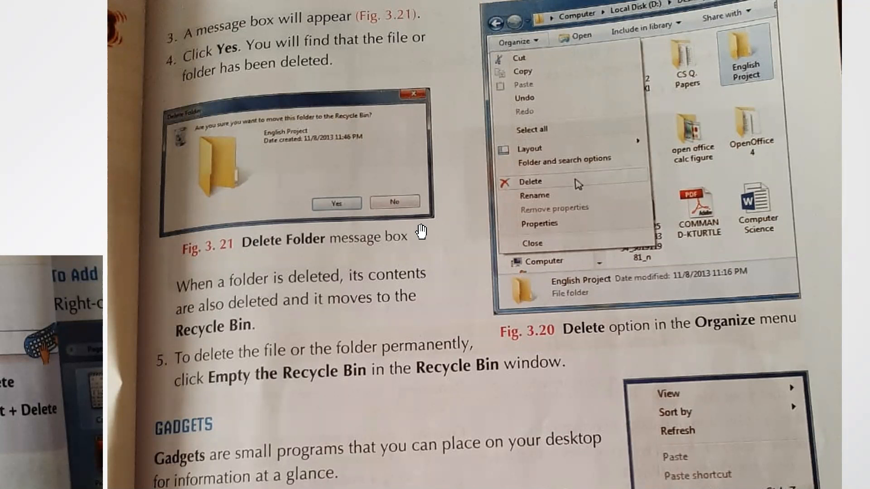
- Switch to the desktop, open the Recycle Bin, look through its deleted items and minimise its window
{"action": "key", "text": "super+d"}
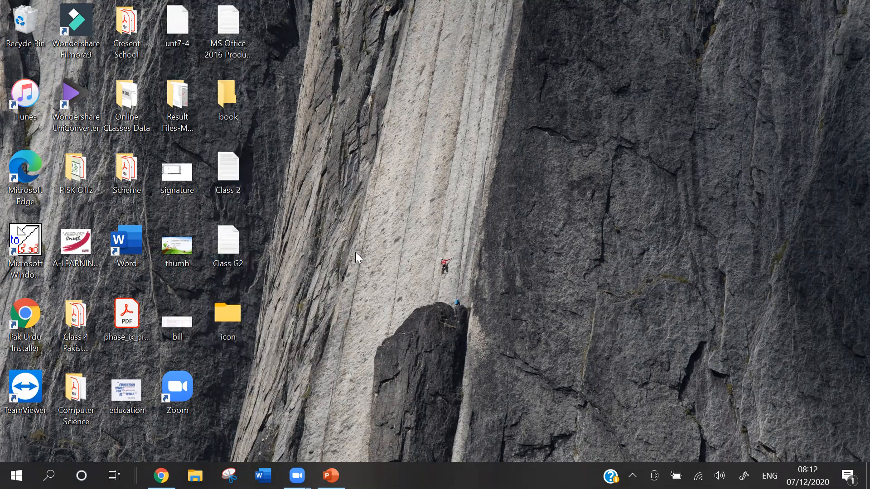
{"action": "left_click", "coordinate": [41, 23]}
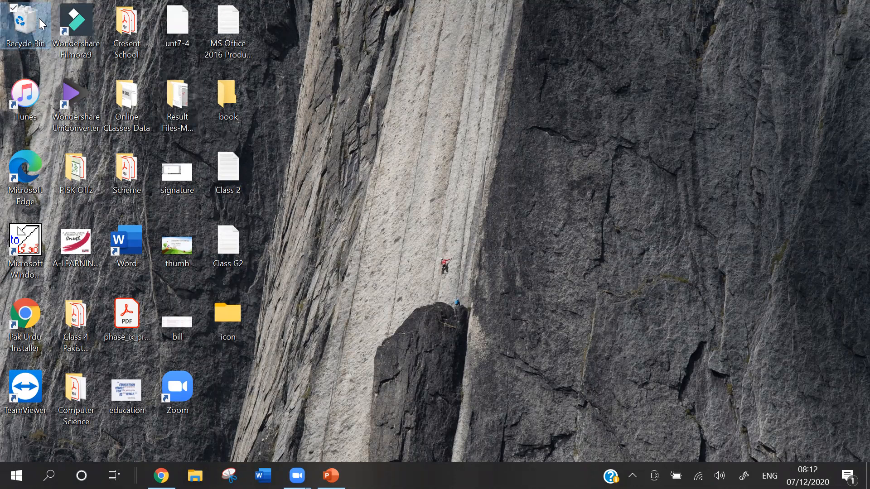
{"action": "double_click", "coordinate": [41, 23]}
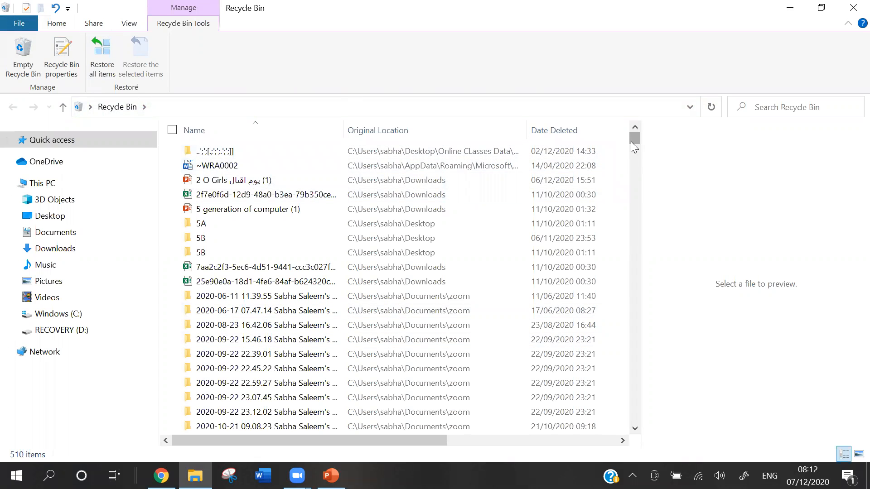
{"action": "left_click_drag", "start_coordinate": [630, 142], "coordinate": [637, 250]}
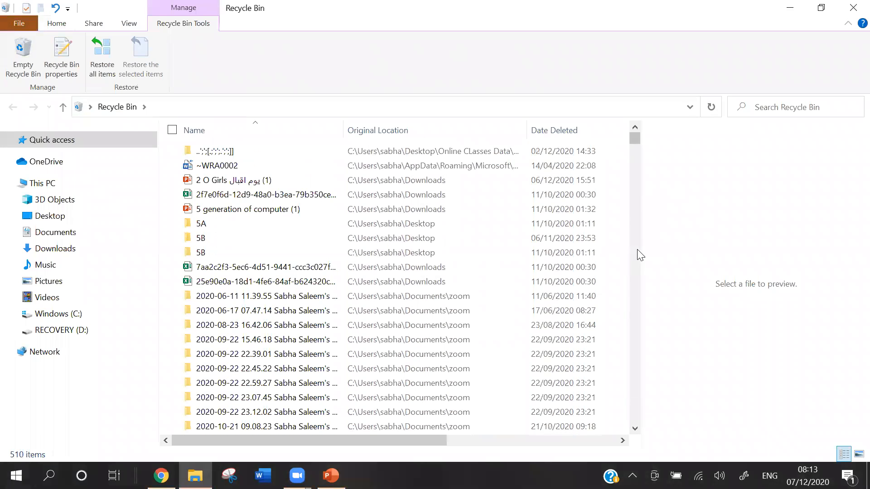
{"action": "left_click", "coordinate": [789, 8]}
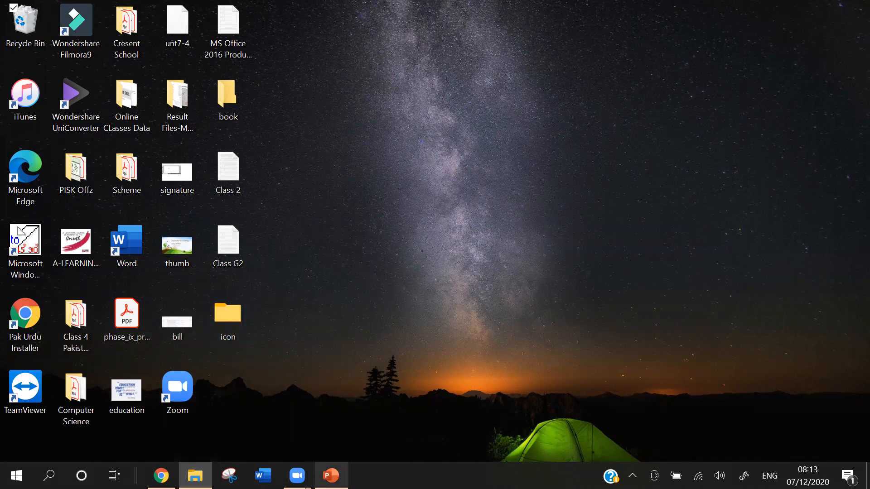
- Bring the Recycle Bin window back and sort its items by date deleted, newest first
{"action": "left_click", "coordinate": [331, 475]}
{"action": "left_click", "coordinate": [331, 476]}
{"action": "mouse_move", "coordinate": [195, 476]}
{"action": "left_click", "coordinate": [203, 449]}
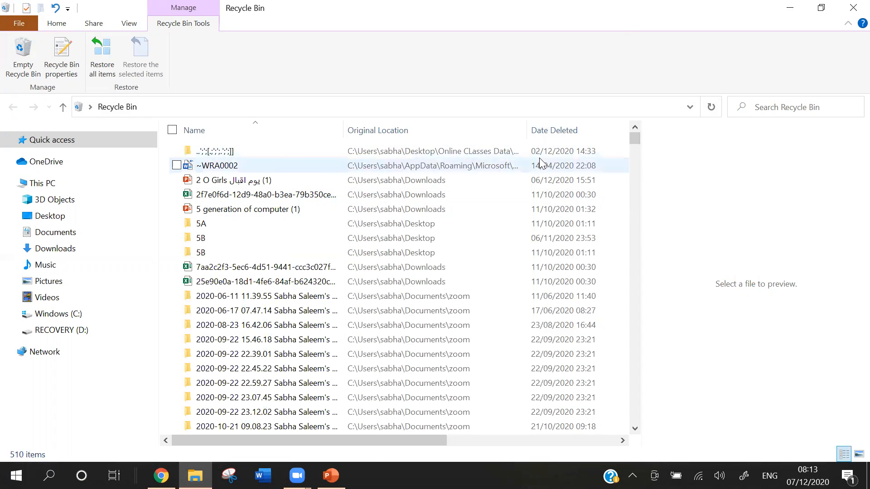
{"action": "left_click", "coordinate": [541, 132]}
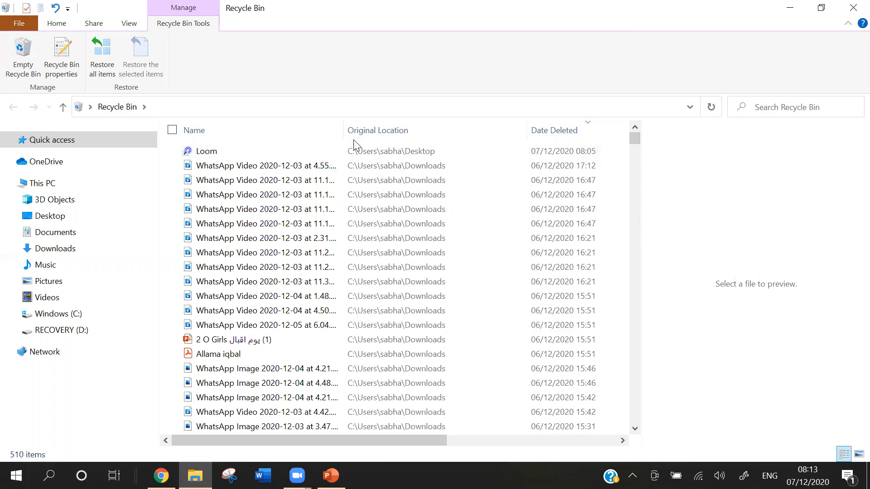
- Return to the desktop and delete the icon image file, sending it to the Recycle Bin
{"action": "left_click", "coordinate": [789, 8]}
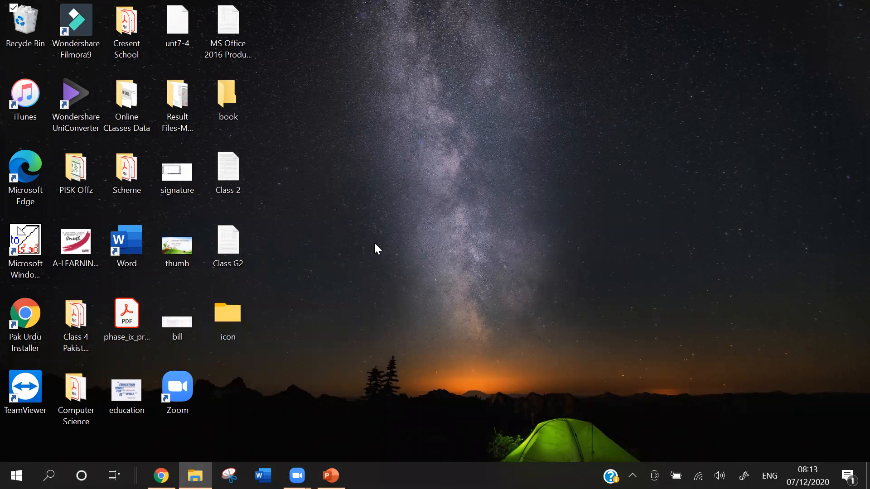
{"action": "left_click", "coordinate": [241, 313]}
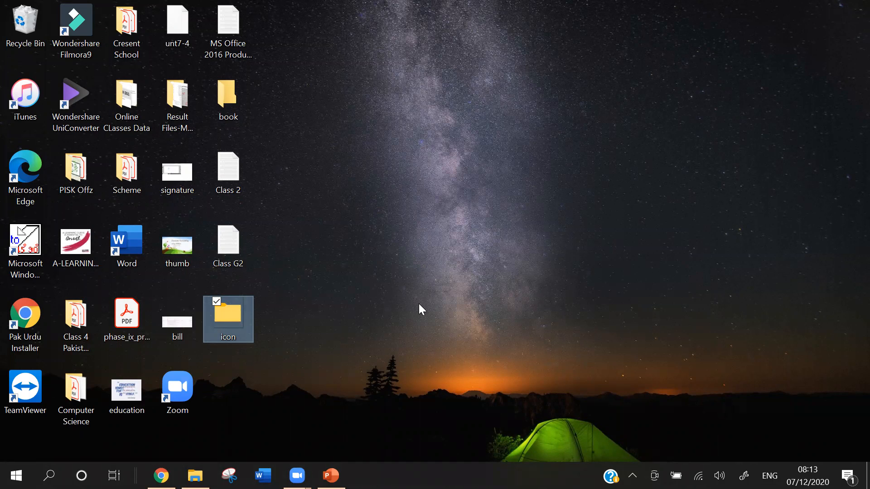
{"action": "key", "text": "Delete"}
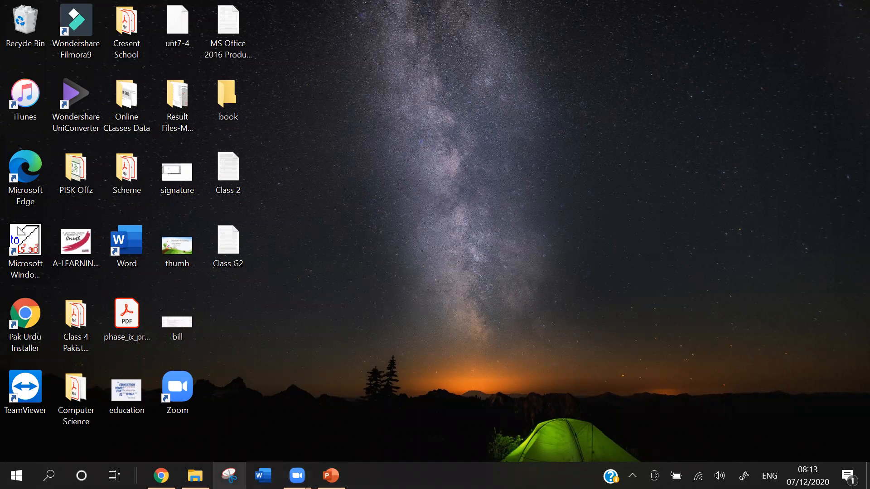
- Find the deleted icon file in the Recycle Bin by newest deletion date and restore it to the desktop
{"action": "left_click", "coordinate": [194, 475]}
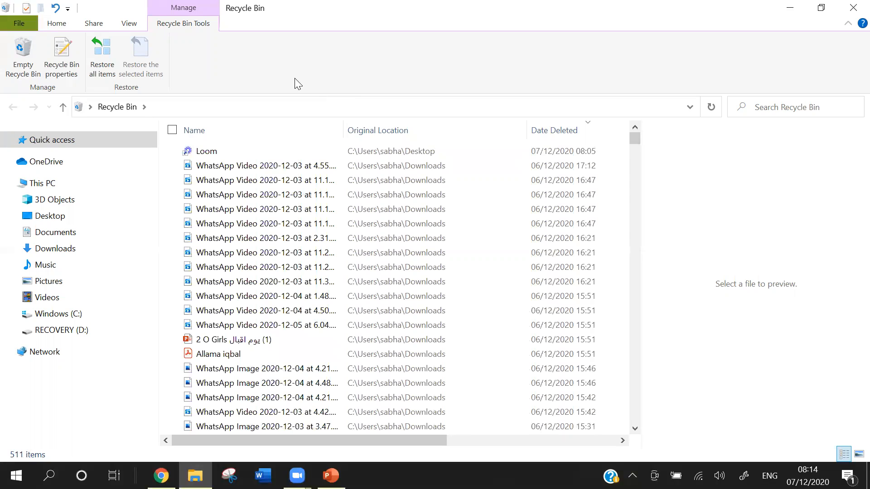
{"action": "left_click", "coordinate": [565, 132]}
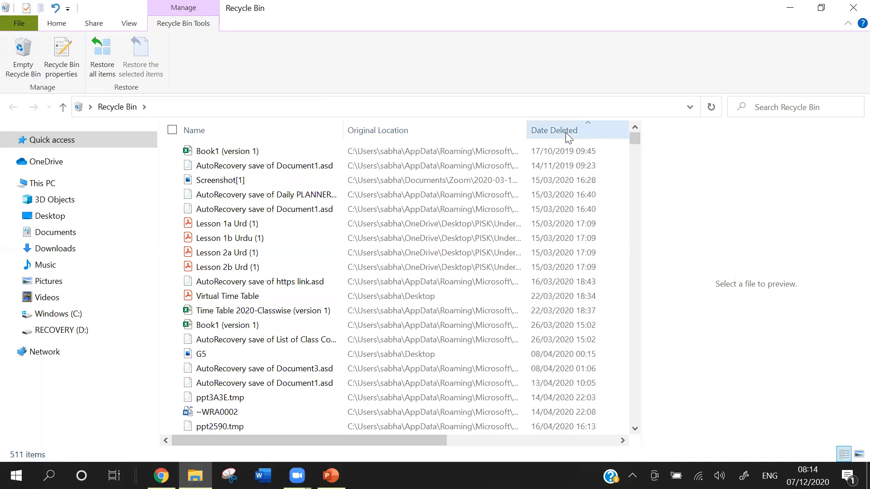
{"action": "left_click", "coordinate": [565, 132]}
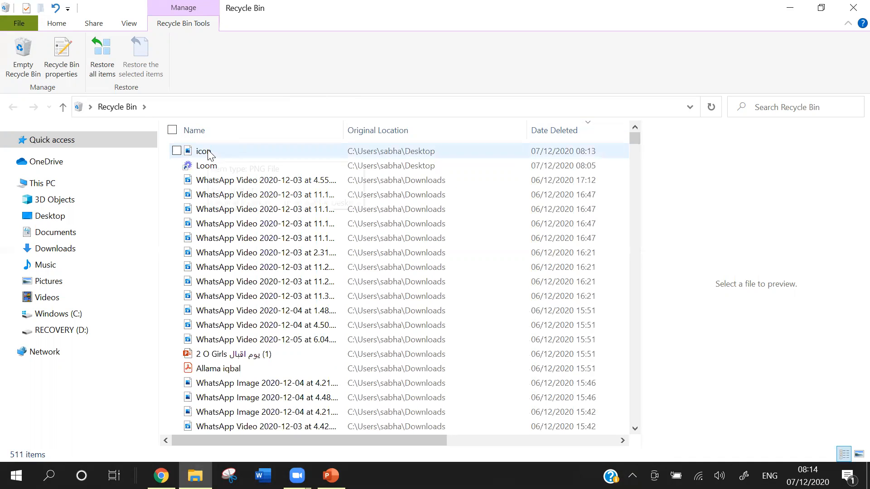
{"action": "mouse_move", "coordinate": [297, 147]}
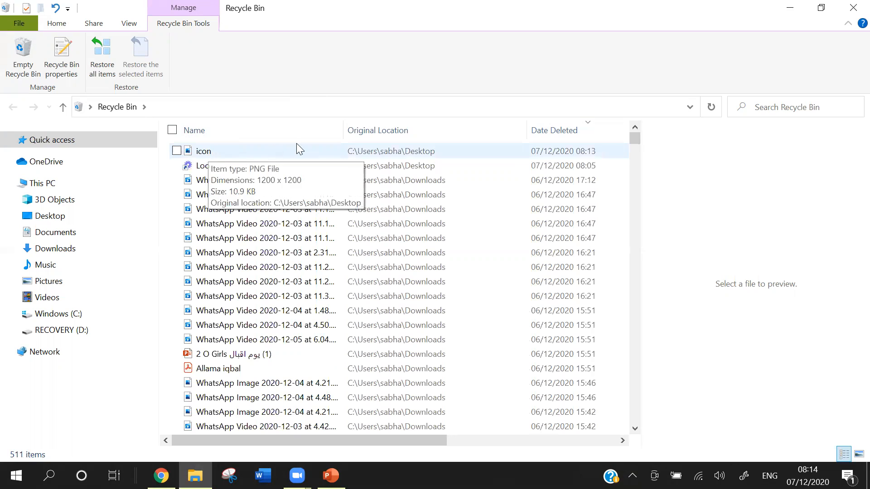
{"action": "right_click", "coordinate": [205, 154]}
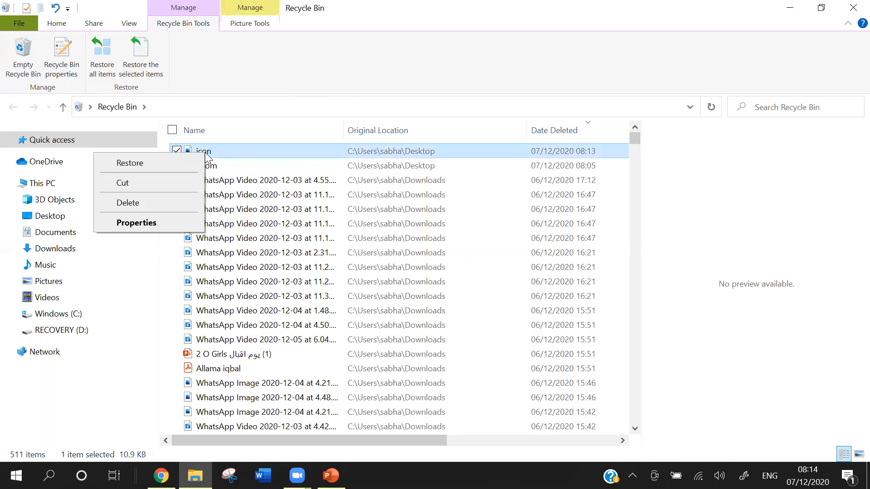
{"action": "left_click", "coordinate": [184, 163]}
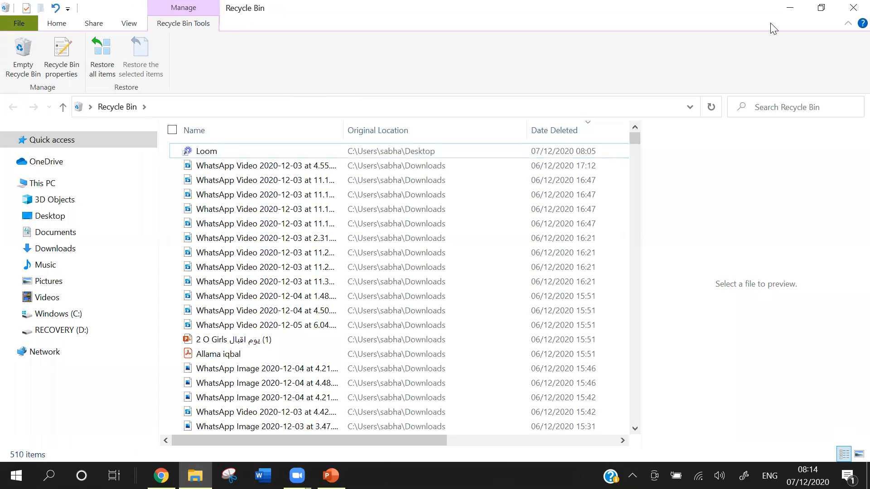
- Return to the desktop and permanently delete the icon image file, bypassing the Recycle Bin
{"action": "left_click", "coordinate": [790, 7]}
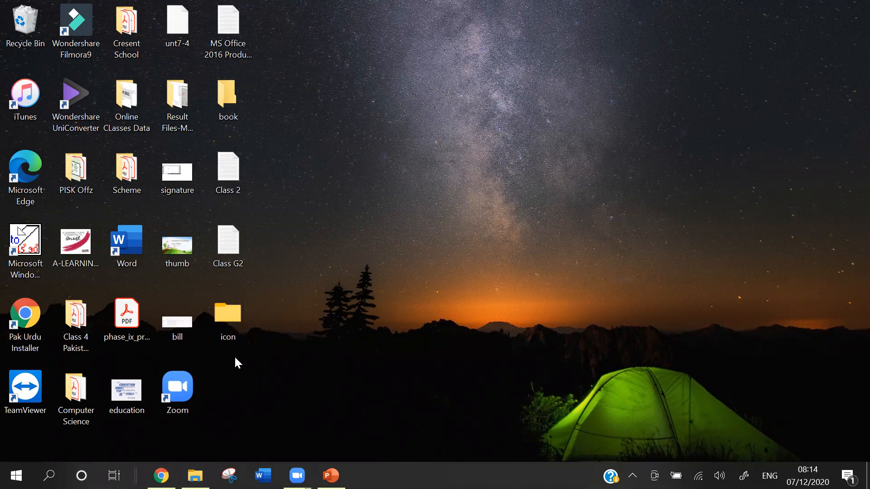
{"action": "left_click", "coordinate": [233, 322]}
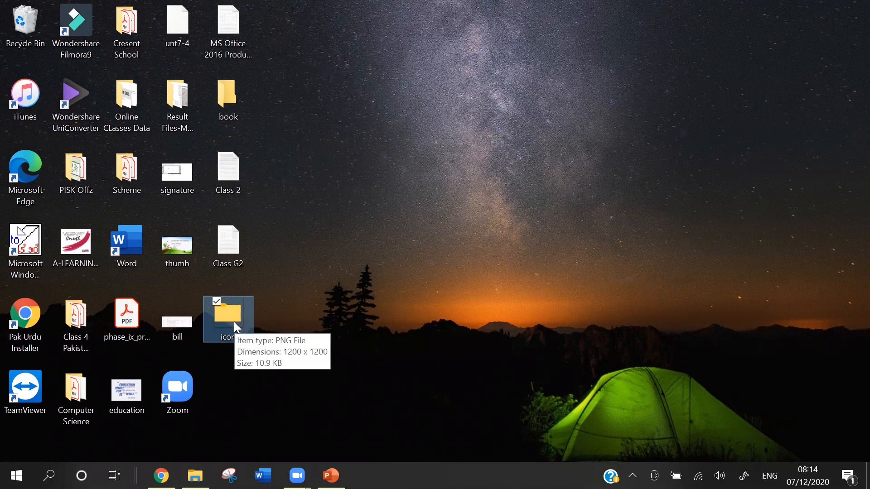
{"action": "key", "text": "shift+Delete"}
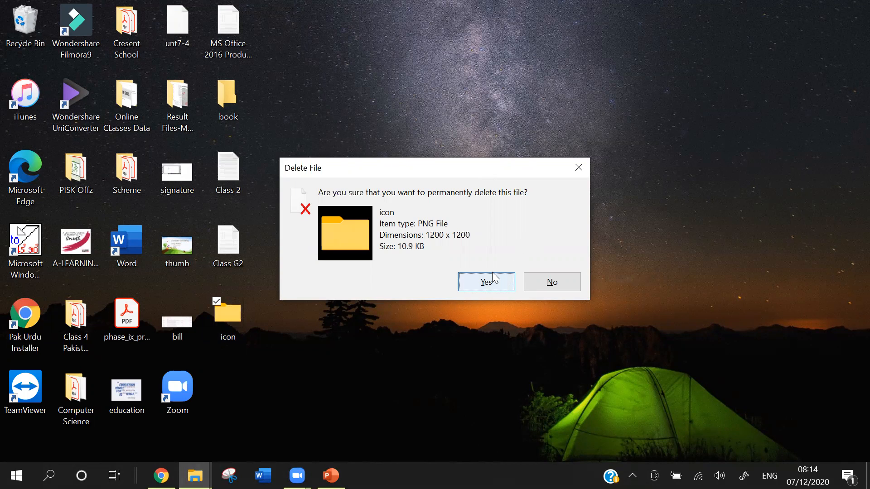
{"action": "left_click", "coordinate": [492, 287]}
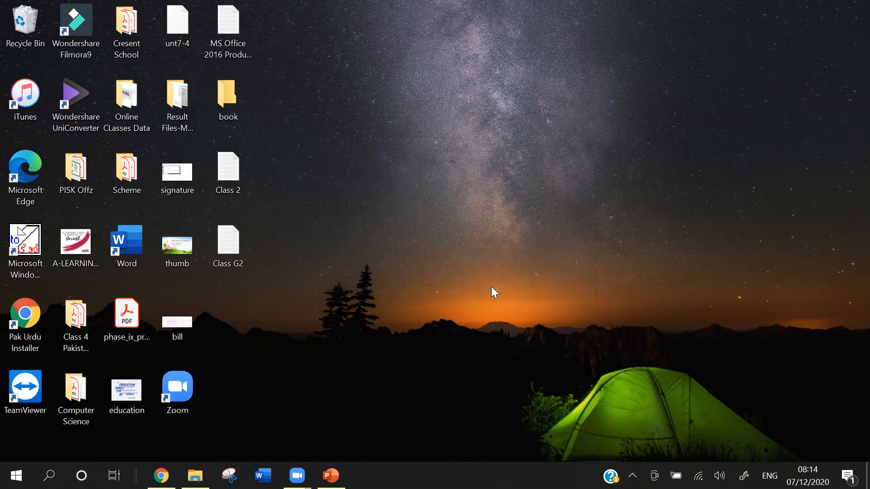
- Check the Recycle Bin, sorted by newest deletion date, for the permanently deleted icon file, and minimise the window
{"action": "left_click", "coordinate": [195, 476]}
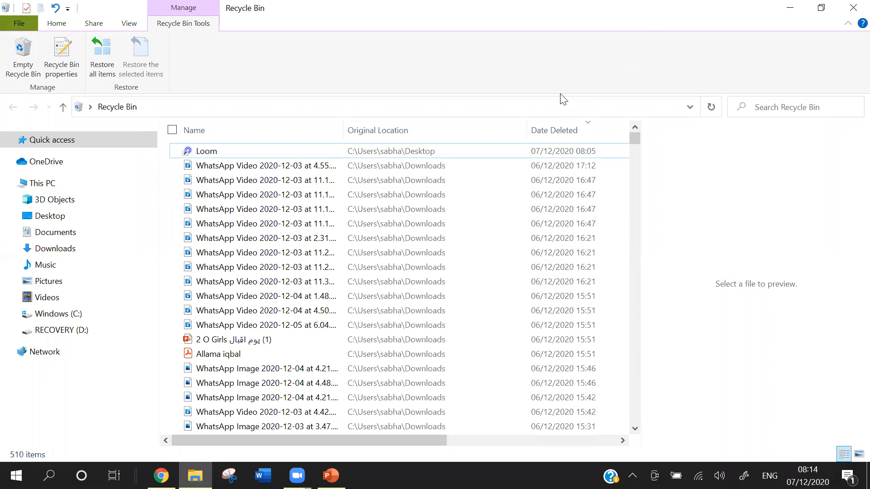
{"action": "left_click", "coordinate": [555, 141]}
{"action": "left_click", "coordinate": [553, 137]}
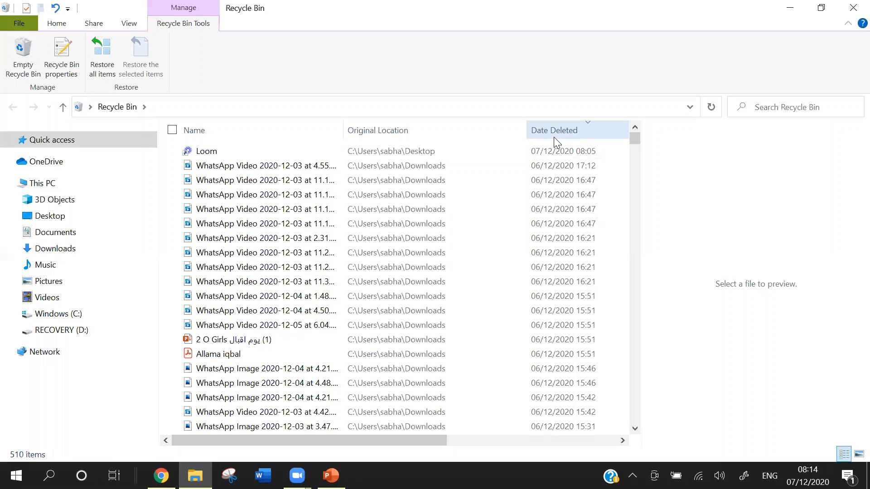
{"action": "left_click", "coordinate": [792, 7]}
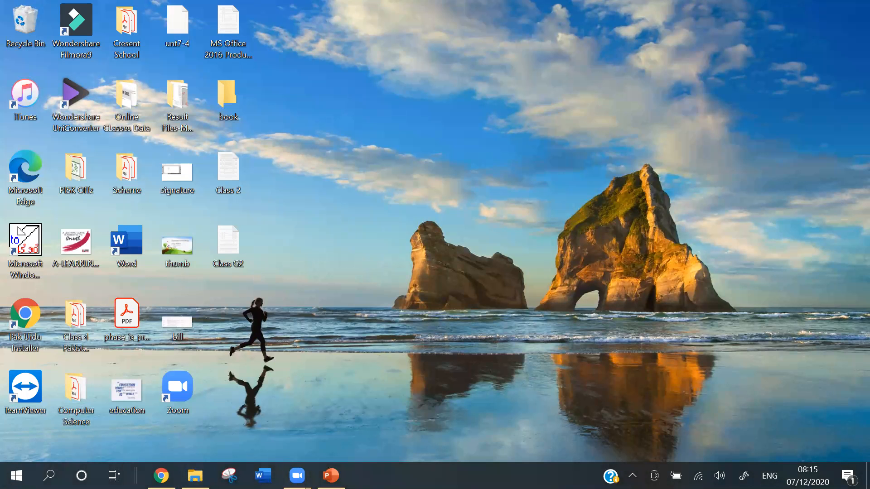
- Open the Desktop folder in File Explorer and delete the Class 2 text document
{"action": "left_click", "coordinate": [195, 475]}
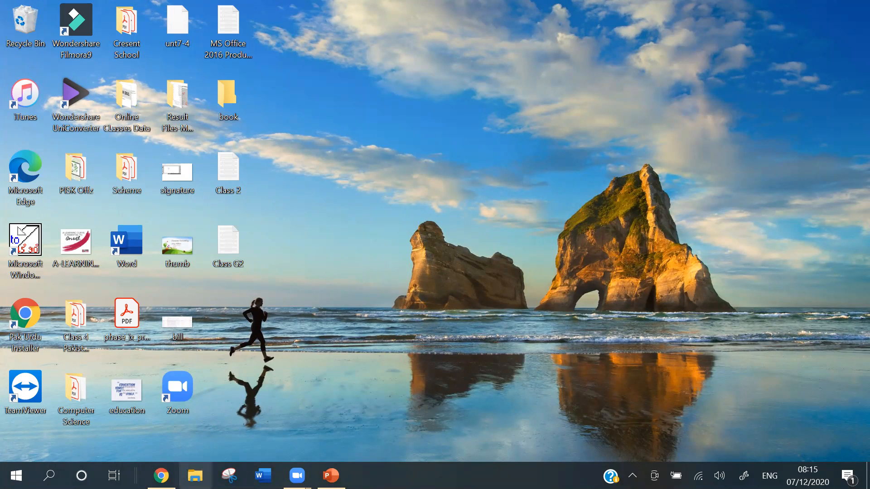
{"action": "left_click", "coordinate": [195, 475]}
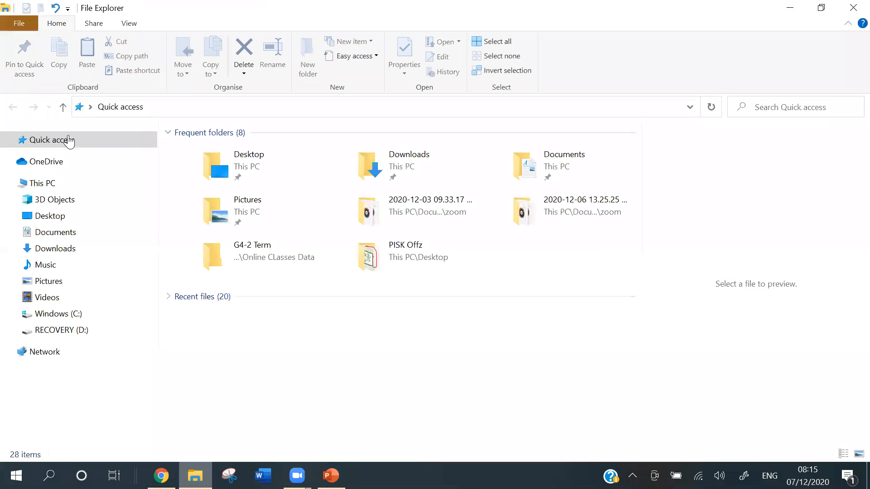
{"action": "double_click", "coordinate": [269, 159]}
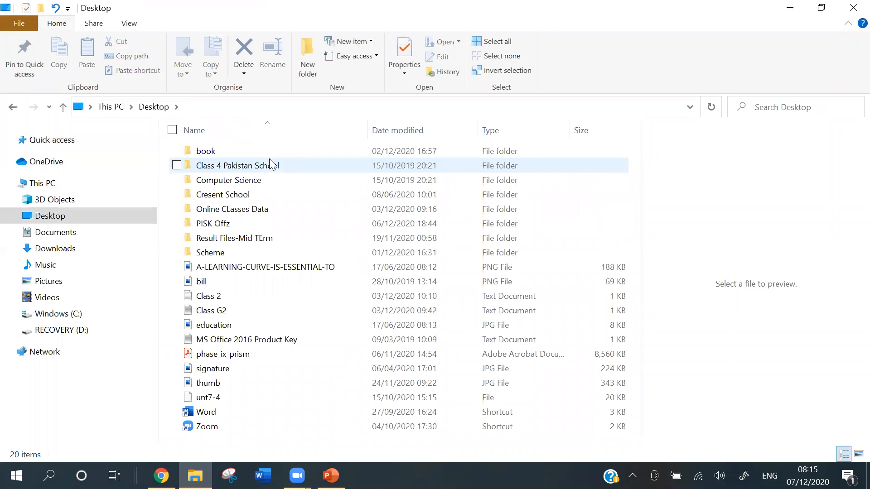
{"action": "left_click", "coordinate": [235, 298]}
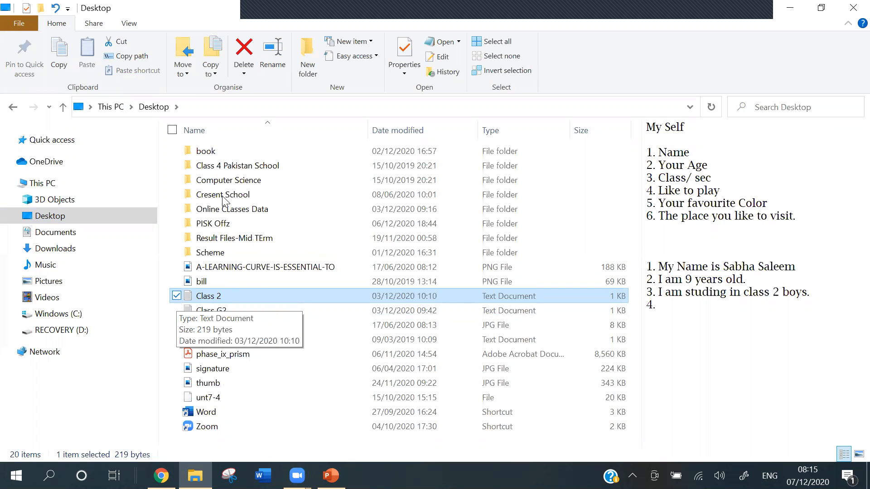
{"action": "left_click", "coordinate": [245, 57]}
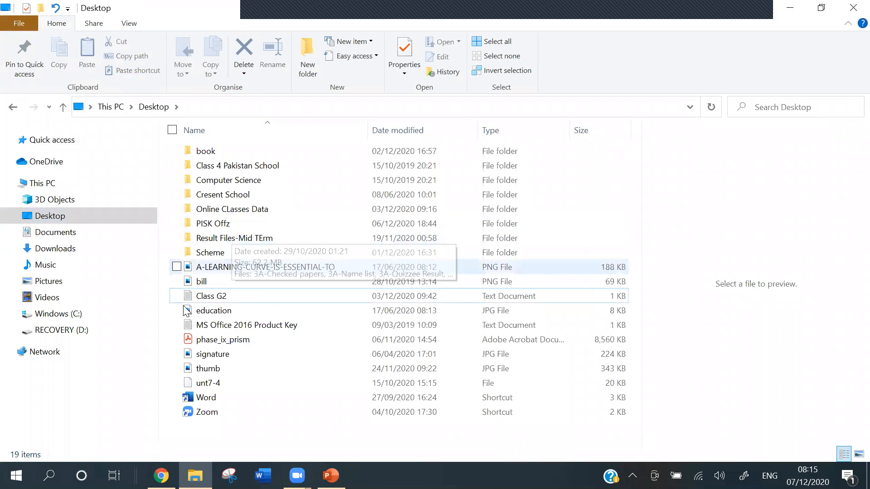
- Delete the Class G2 text document from the Desktop folder and close the folder window
{"action": "right_click", "coordinate": [190, 297]}
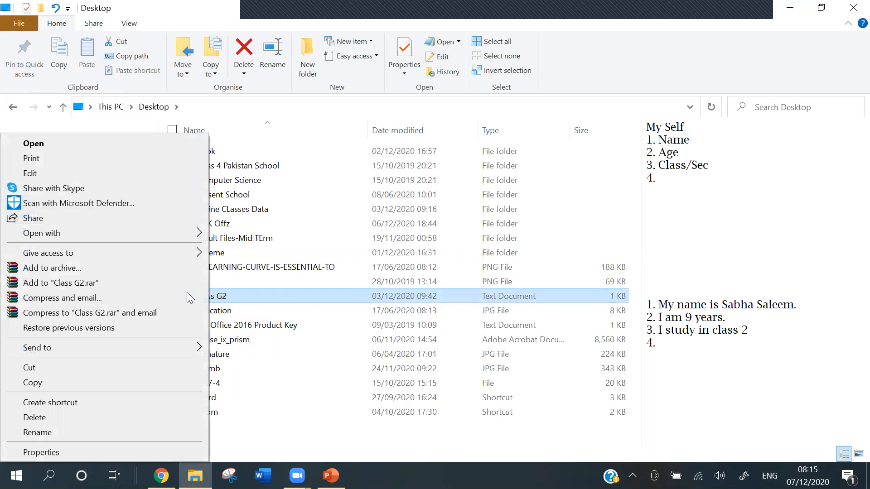
{"action": "left_click", "coordinate": [156, 417]}
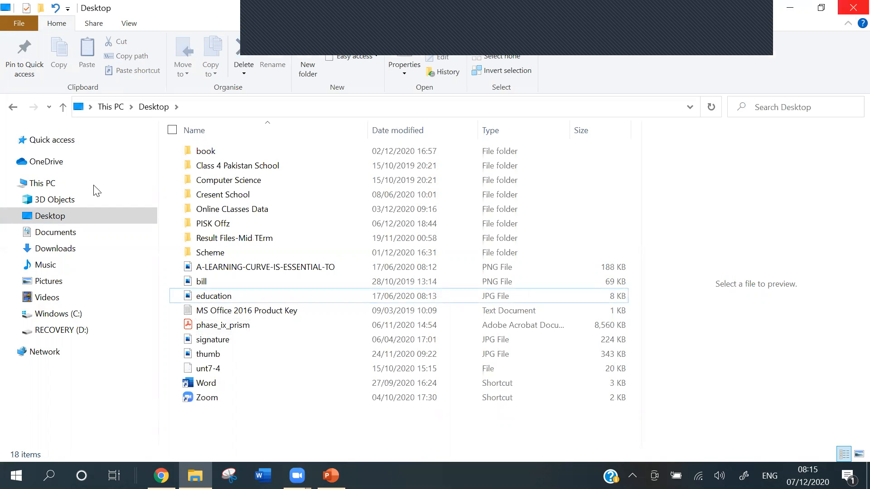
{"action": "left_click", "coordinate": [850, 13]}
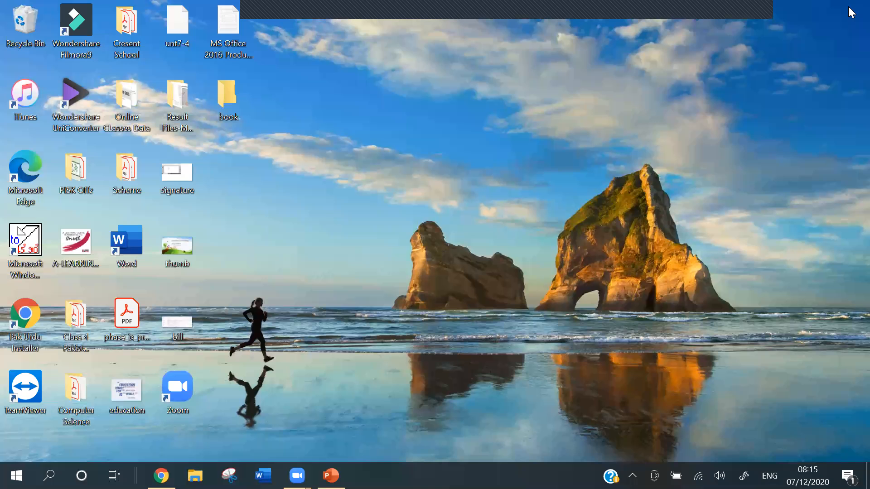
- Check the Recycle Bin for the deleted Class G2 text document and close its window
{"action": "double_click", "coordinate": [31, 33]}
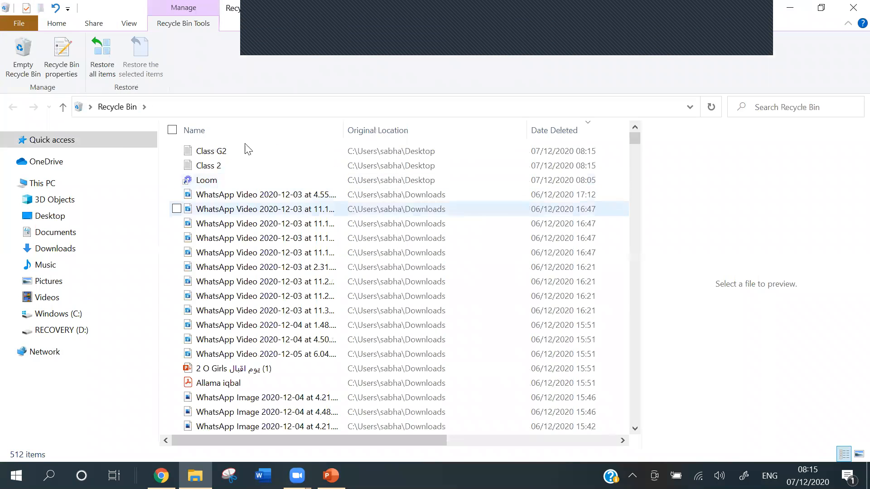
{"action": "left_click", "coordinate": [223, 151]}
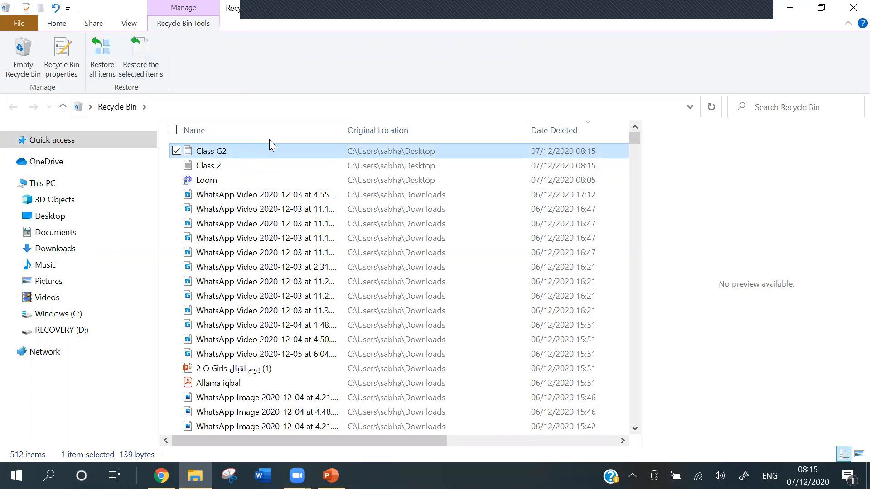
{"action": "left_click", "coordinate": [850, 9]}
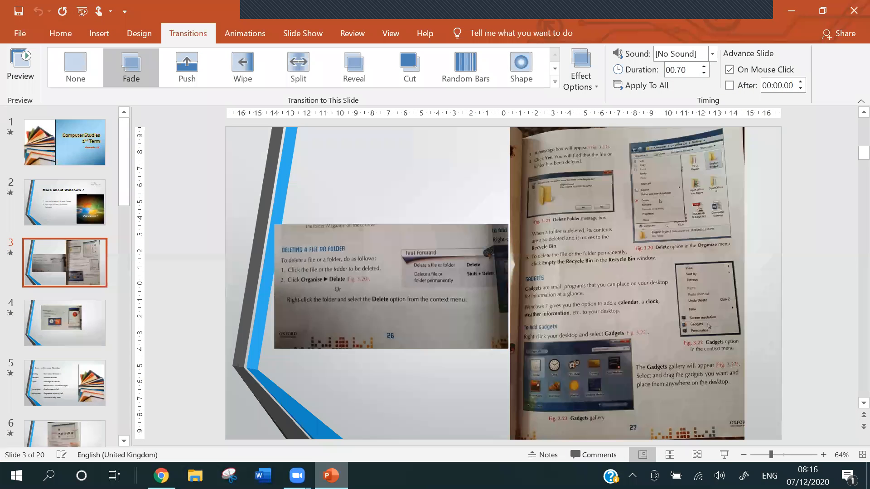
- Present slide 3 in PowerPoint as a slide show and magnify its section on adding gadgets
{"action": "left_click", "coordinate": [724, 455]}
{"action": "key", "text": "Right"}
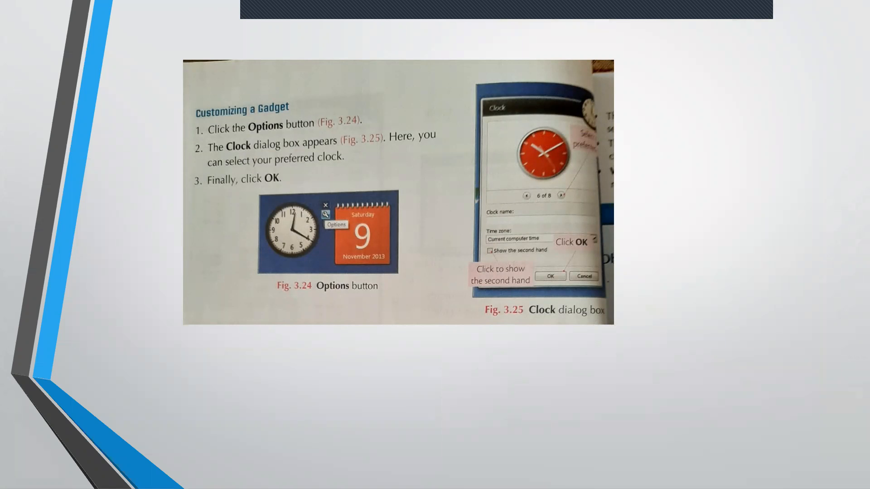
{"action": "key", "text": "Left"}
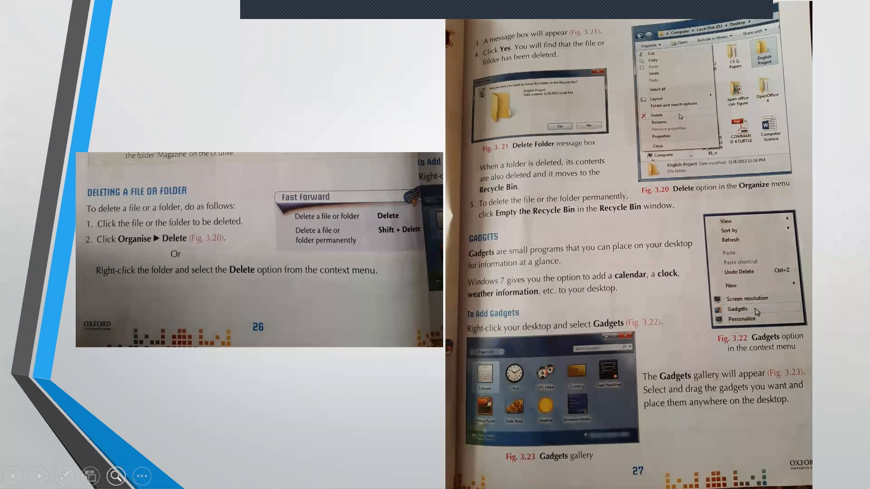
{"action": "left_click", "coordinate": [116, 475]}
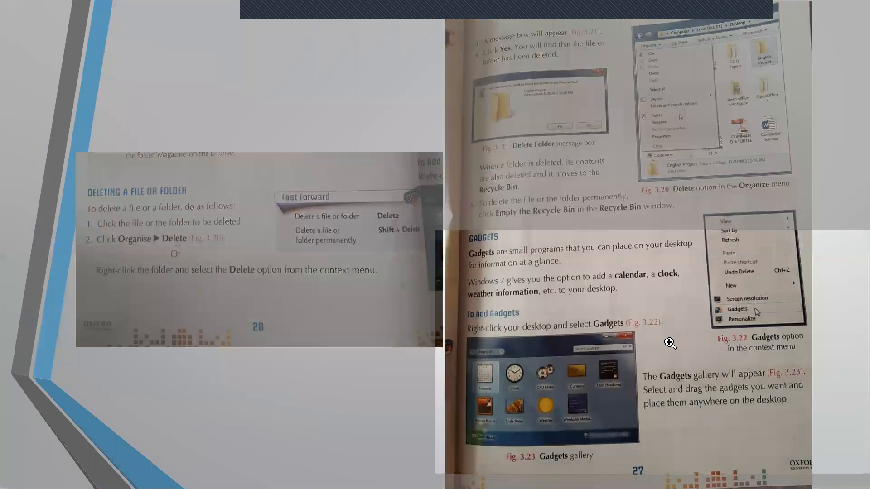
{"action": "left_click", "coordinate": [666, 333]}
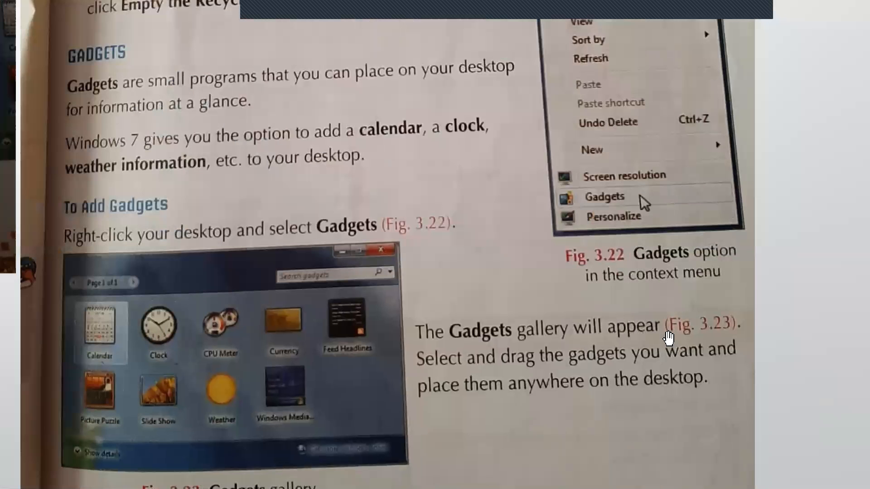
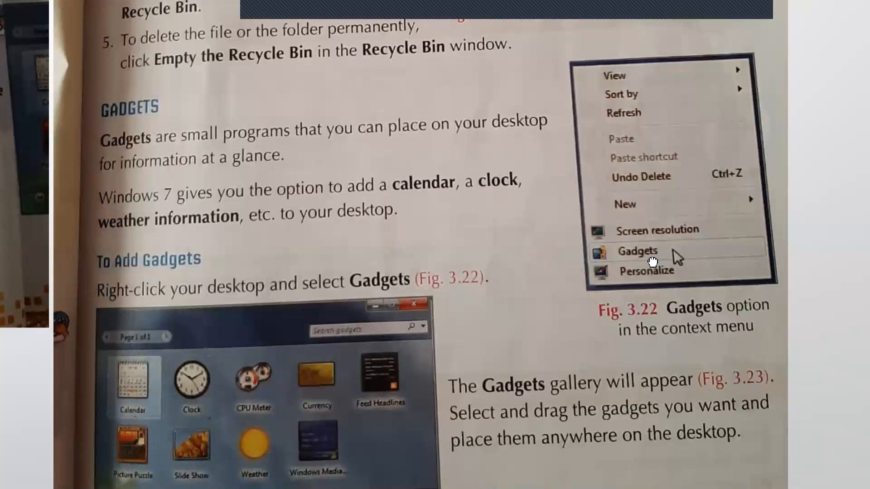
- Pan the magnified slide to show the Gadgets context menu figure fully and leave the magnified view
{"action": "left_click_drag", "start_coordinate": [652, 259], "coordinate": [619, 259]}
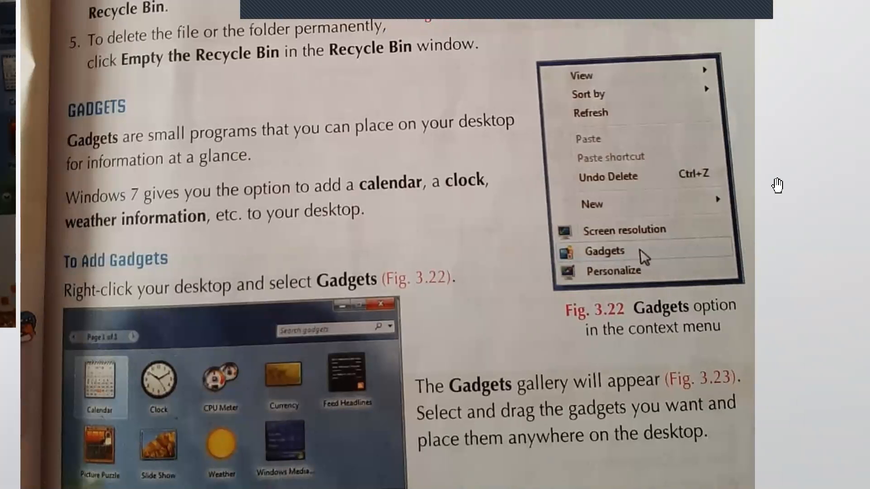
{"action": "right_click", "coordinate": [777, 185]}
{"action": "left_click", "coordinate": [778, 185]}
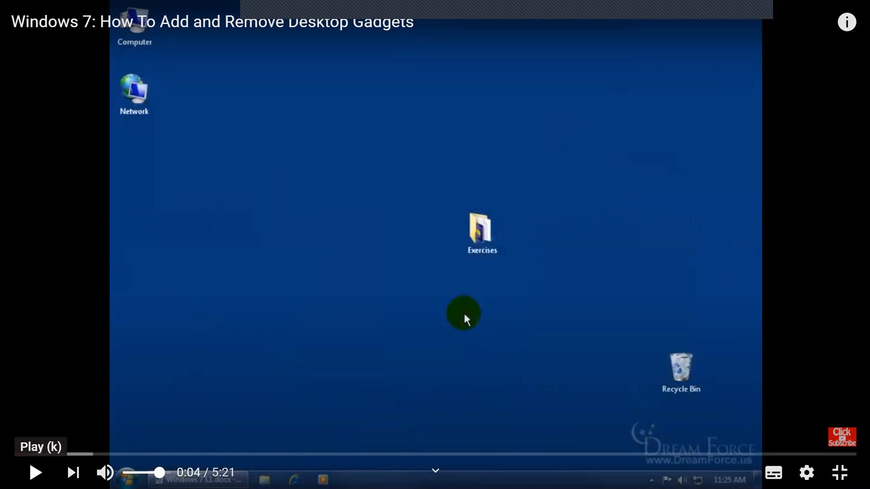
- Play the YouTube video on adding and removing Windows 7 desktop gadgets from near its beginning and dismiss the advertisement banner
{"action": "left_click", "coordinate": [35, 473]}
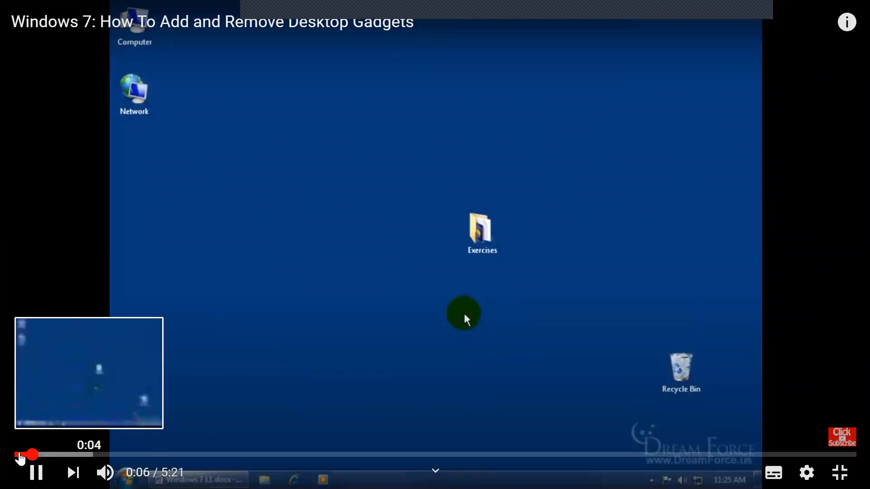
{"action": "left_click", "coordinate": [17, 455]}
{"action": "left_click", "coordinate": [28, 455]}
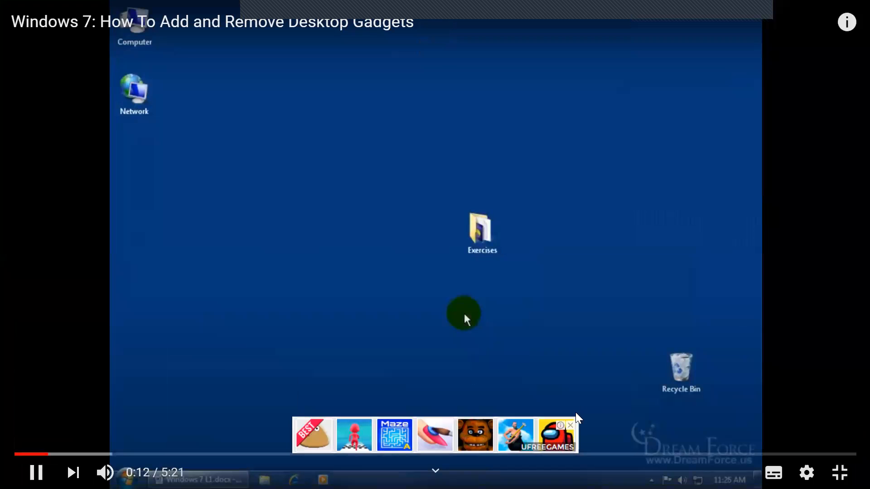
{"action": "left_click", "coordinate": [570, 426]}
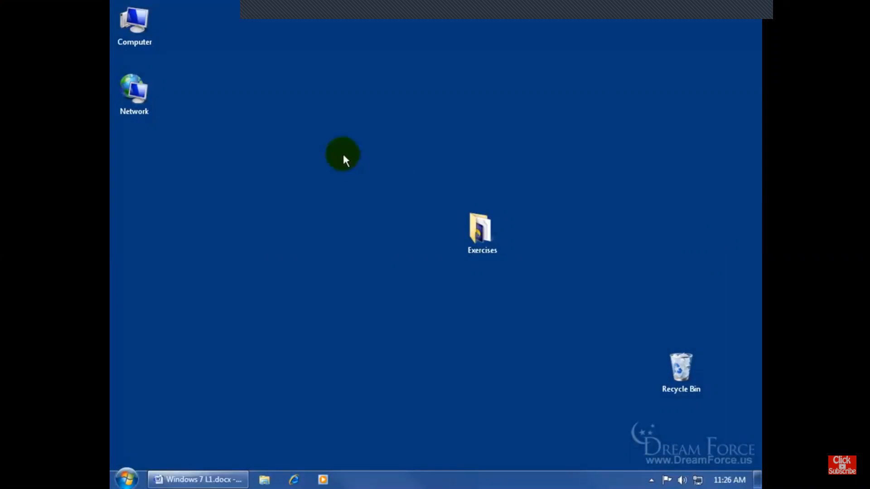
- Open the Gadget Gallery from the Windows 7 desktop and add the Calendar gadget
{"action": "right_click", "coordinate": [357, 208]}
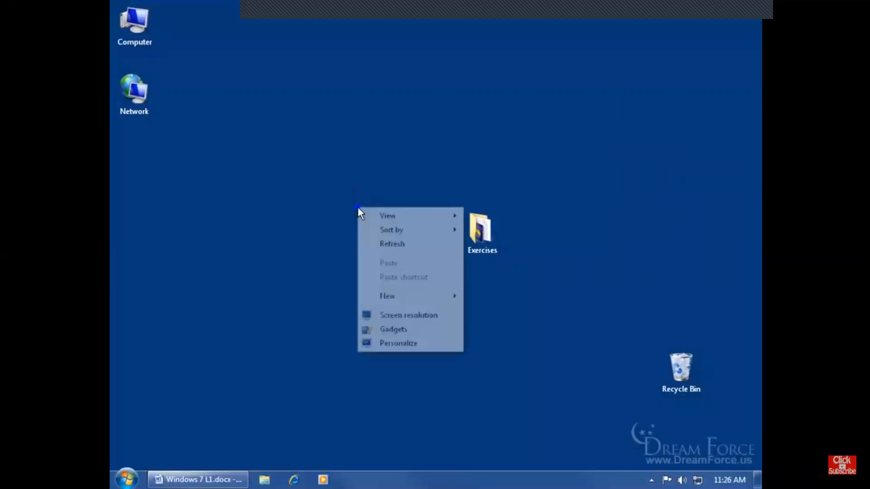
{"action": "left_click", "coordinate": [401, 331]}
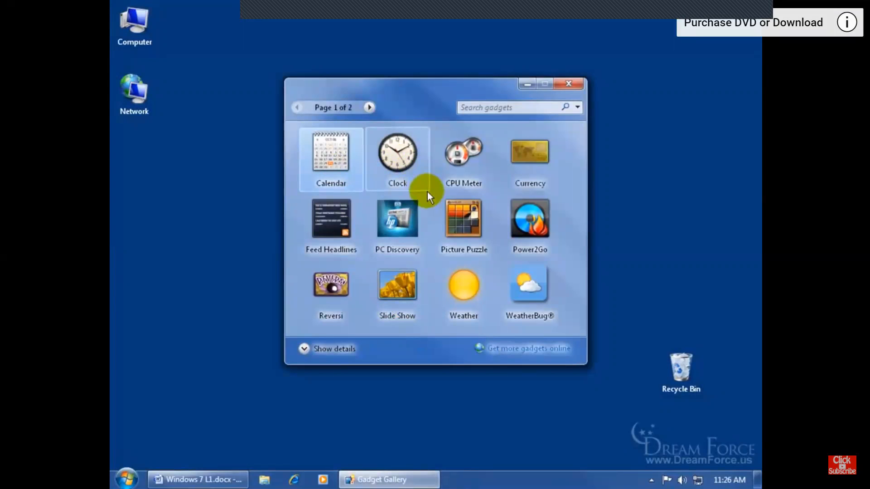
{"action": "double_click", "coordinate": [338, 159]}
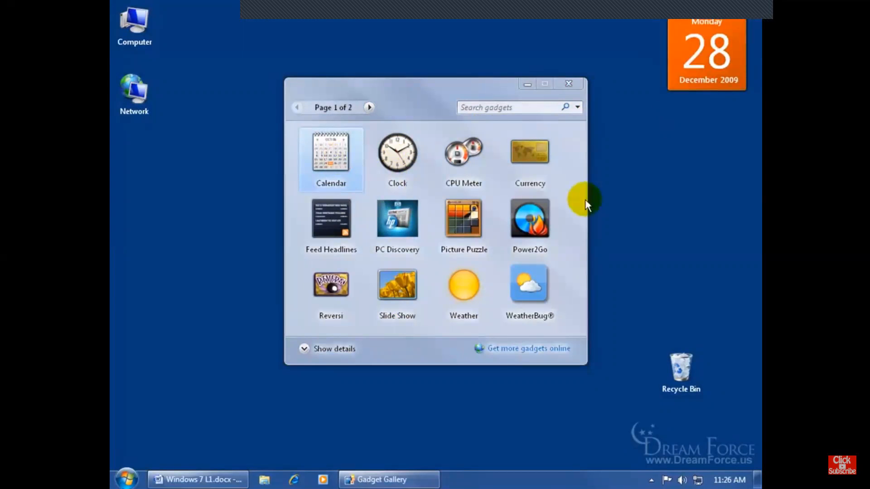
- Show the details of the Slide Show gadget in the gallery and add the Slide Show and Weather gadgets to the desktop
{"action": "left_click", "coordinate": [402, 282]}
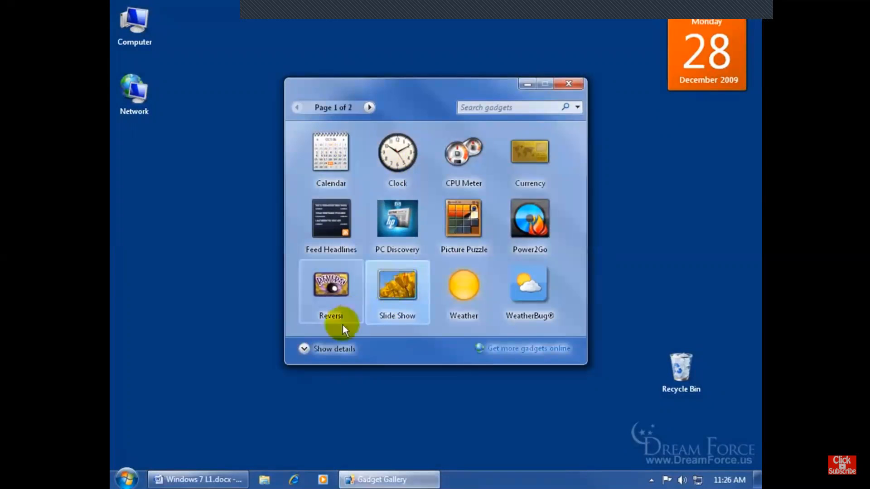
{"action": "left_click", "coordinate": [303, 350]}
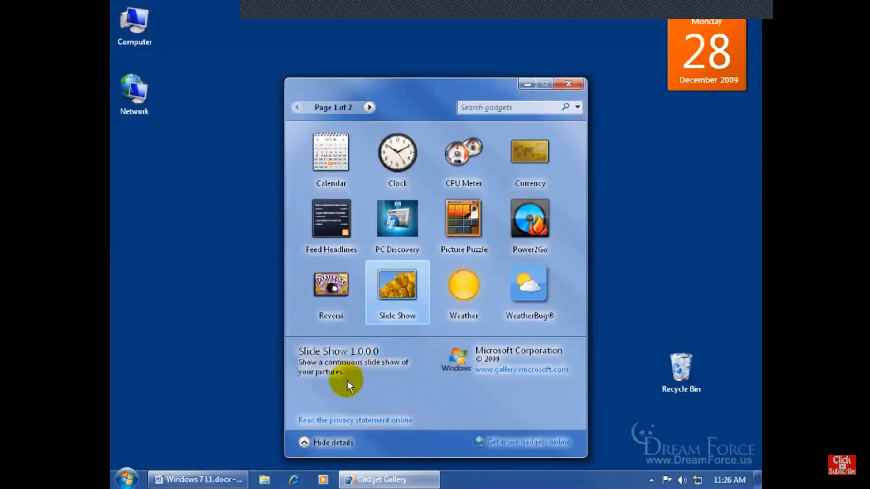
{"action": "double_click", "coordinate": [397, 290]}
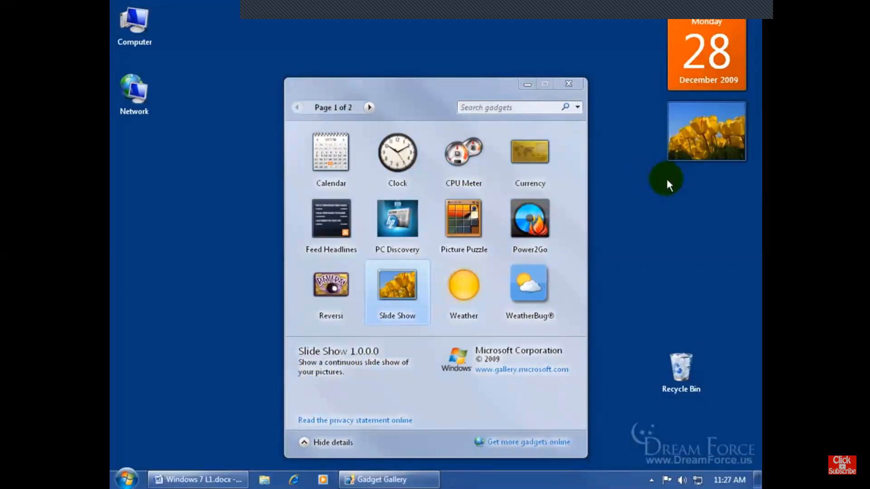
{"action": "double_click", "coordinate": [454, 296]}
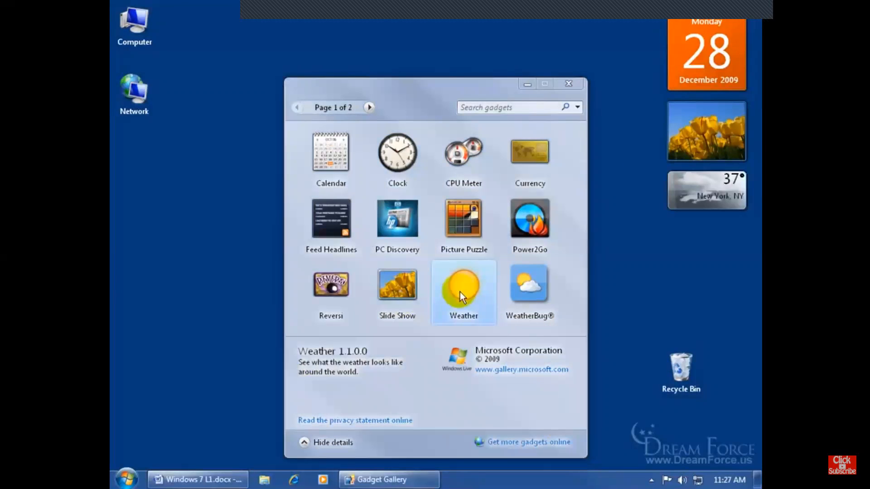
- Check the second page of the Gadget Gallery, return to the first page and close the gallery
{"action": "left_click", "coordinate": [369, 107]}
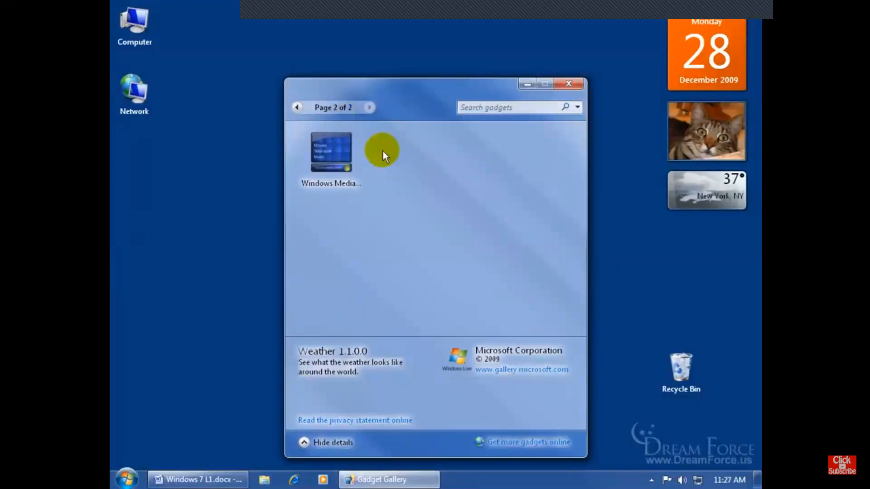
{"action": "left_click", "coordinate": [297, 107]}
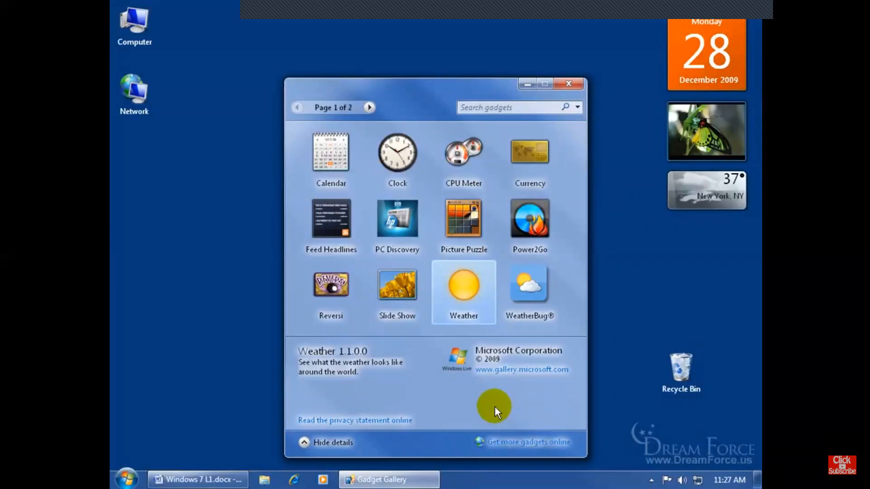
{"action": "left_click", "coordinate": [569, 83]}
{"action": "right_click", "coordinate": [571, 216]}
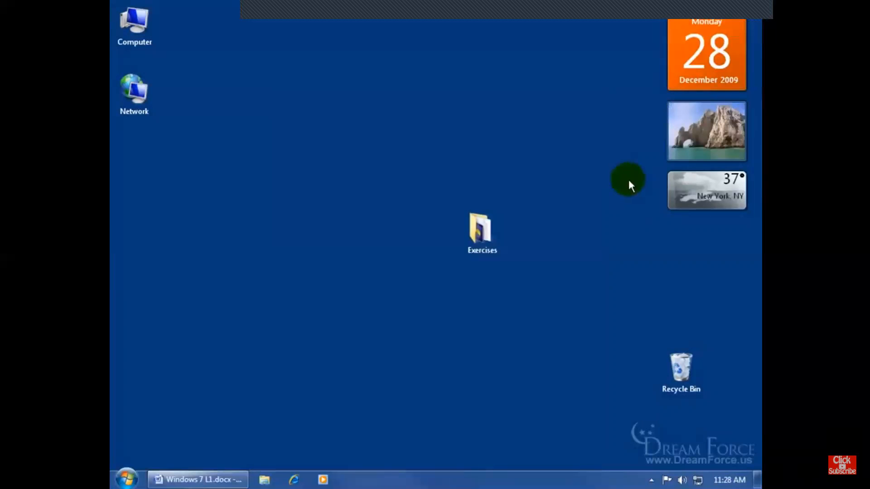
- Review and close the Weather gadget's options, and browse for a picture folder in the Slide Show gadget's options
{"action": "mouse_move", "coordinate": [715, 199]}
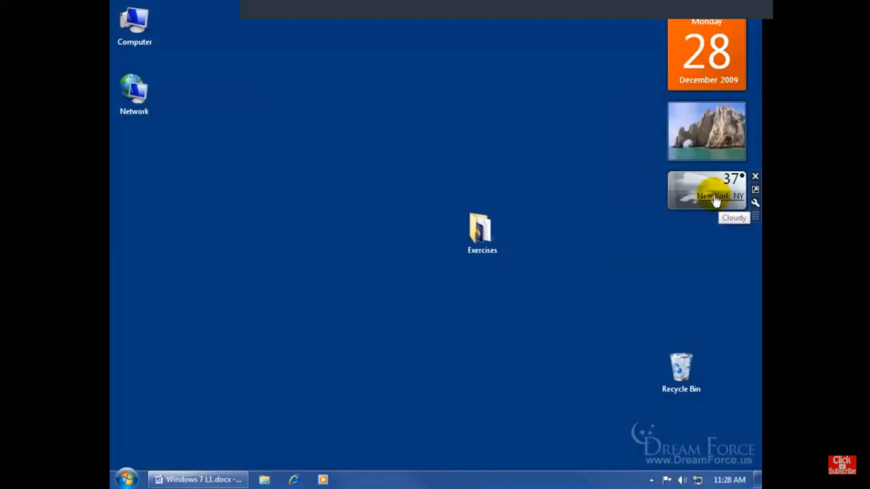
{"action": "left_click", "coordinate": [754, 203]}
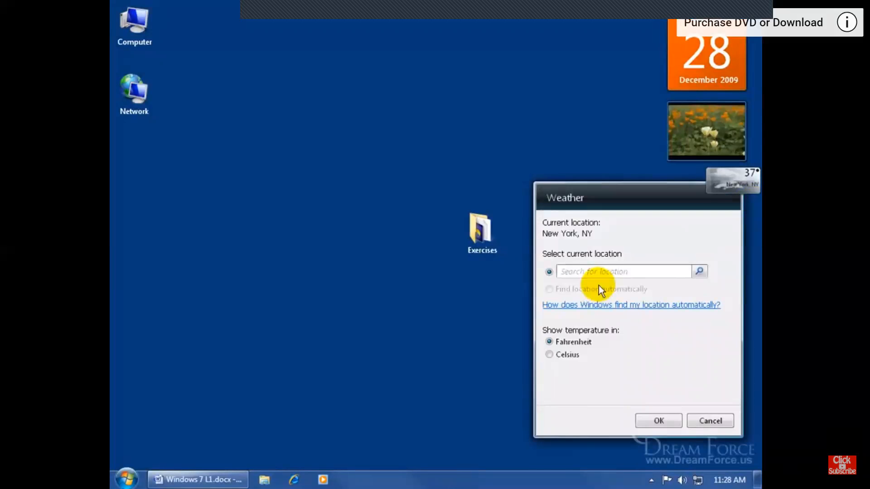
{"action": "left_click", "coordinate": [709, 420]}
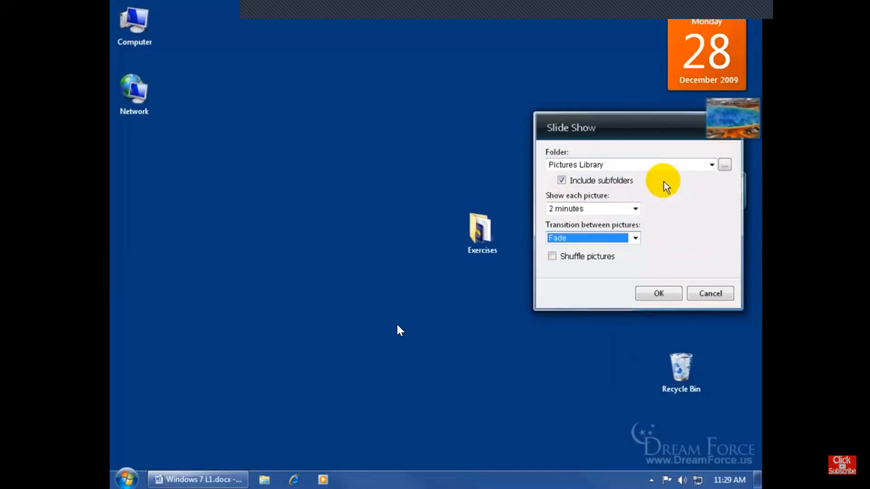
{"action": "left_click", "coordinate": [724, 165]}
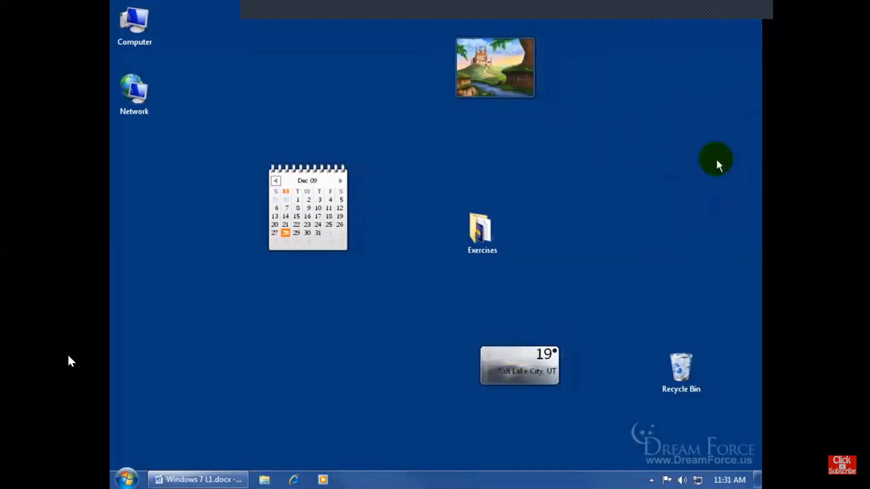
- Pause the gadgets video and switch back to the PowerPoint presentation
{"action": "mouse_move", "coordinate": [301, 388]}
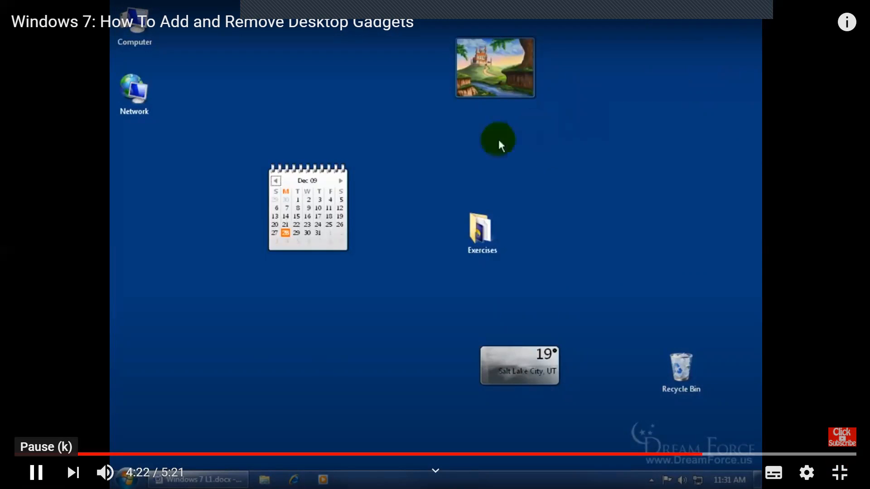
{"action": "left_click", "coordinate": [36, 472]}
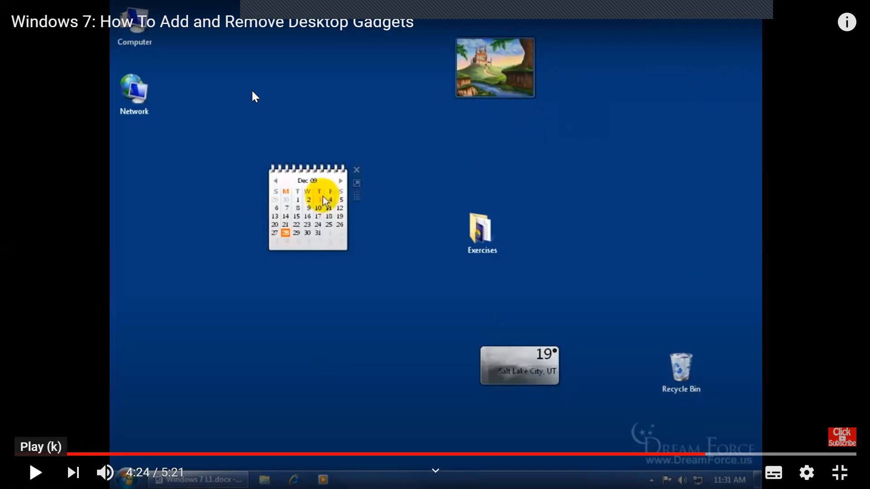
{"action": "key", "text": "alt+Tab"}
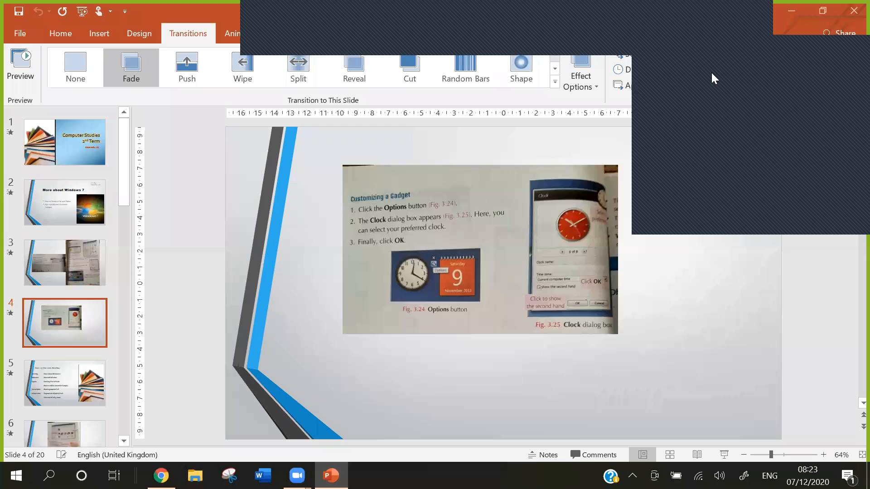